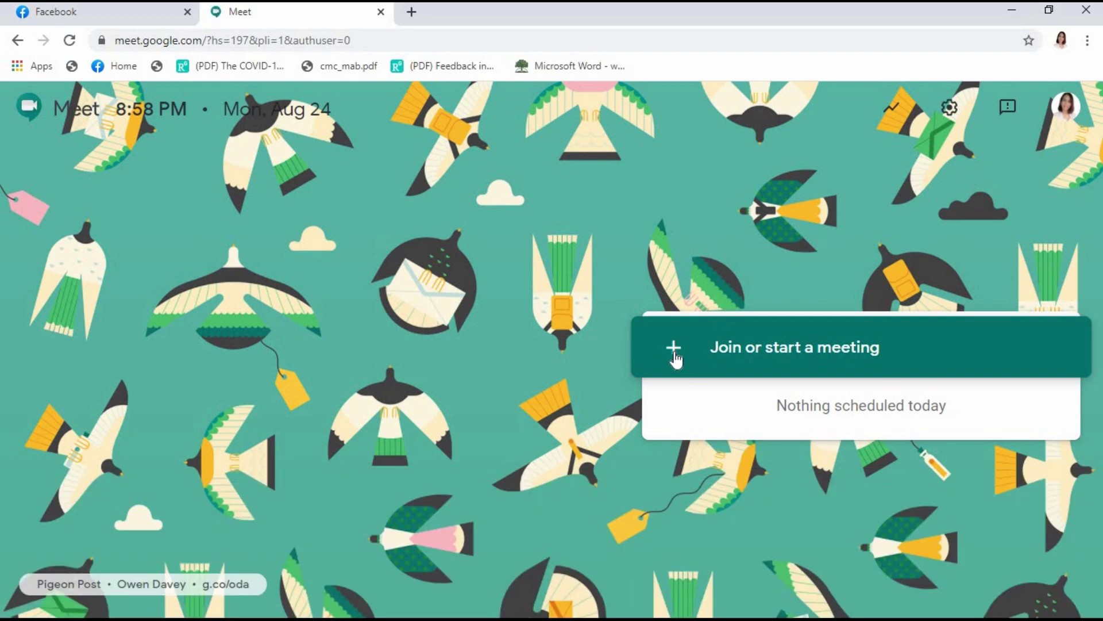
- Start a new Meet meeting without a code and join the call with the webcam on
{"action": "left_click", "coordinate": [676, 360]}
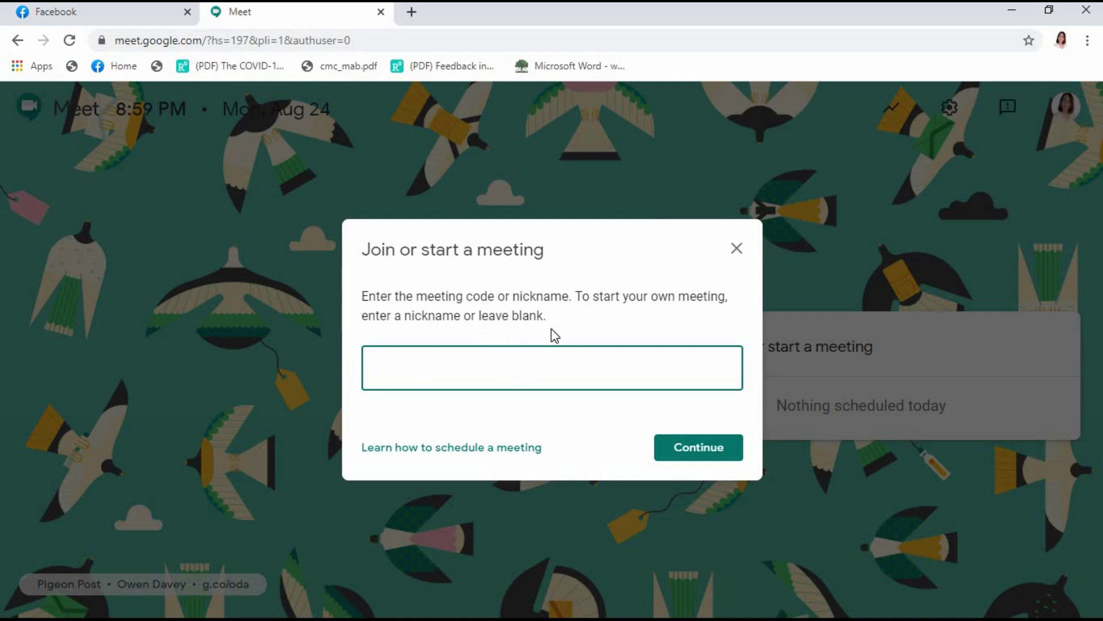
{"action": "left_click", "coordinate": [699, 454]}
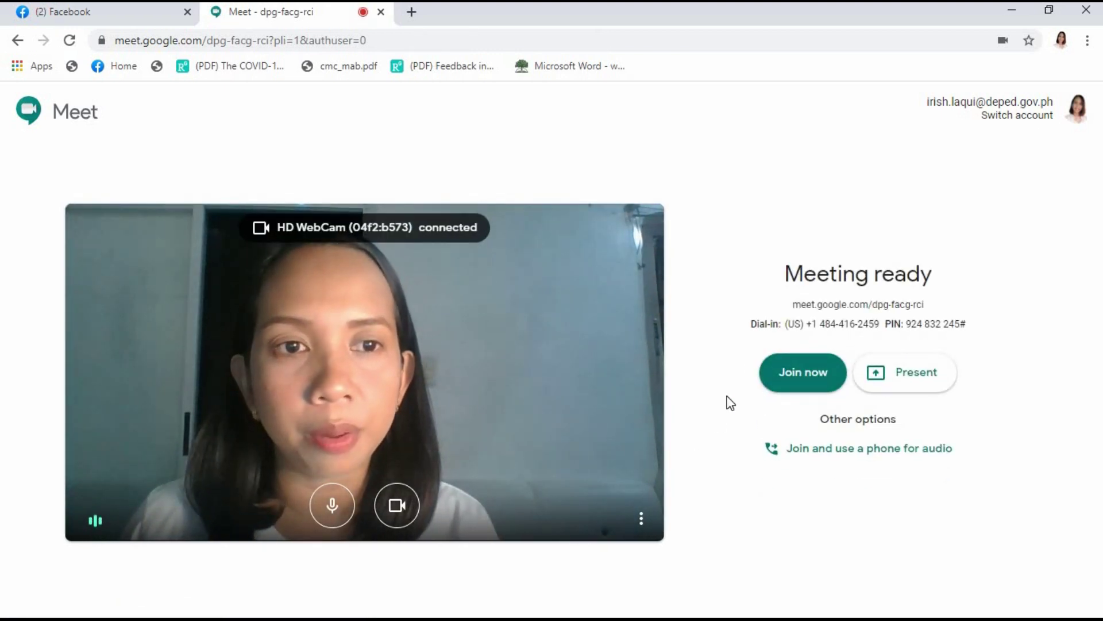
{"action": "left_click", "coordinate": [822, 389]}
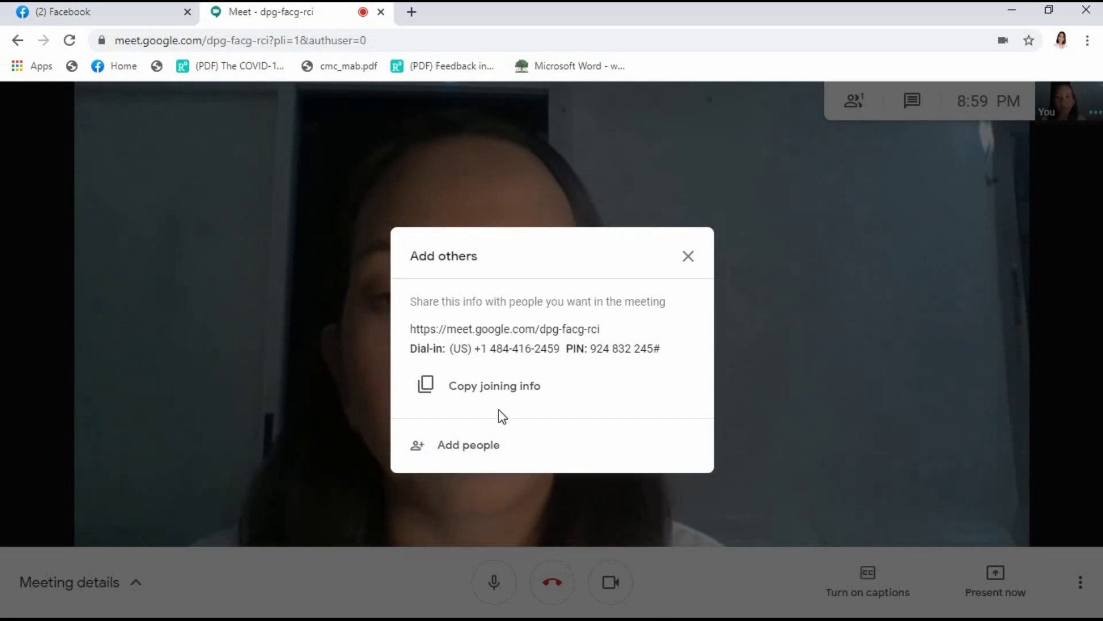
- Add the guest's e-mail address as a recipient in Add people and send the meeting invite
{"action": "left_click", "coordinate": [412, 447]}
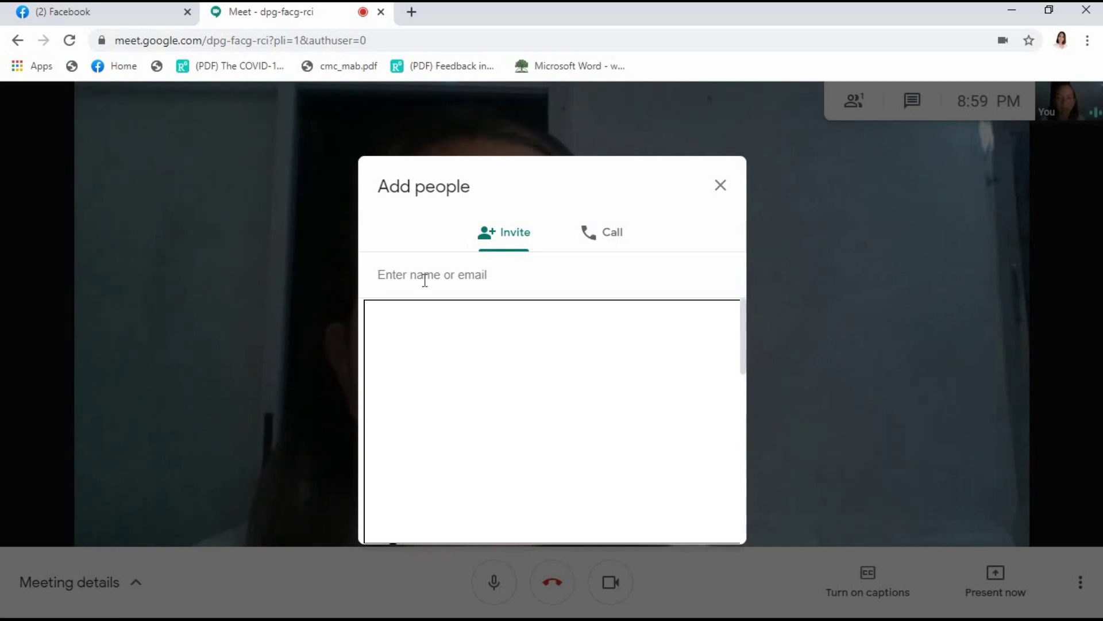
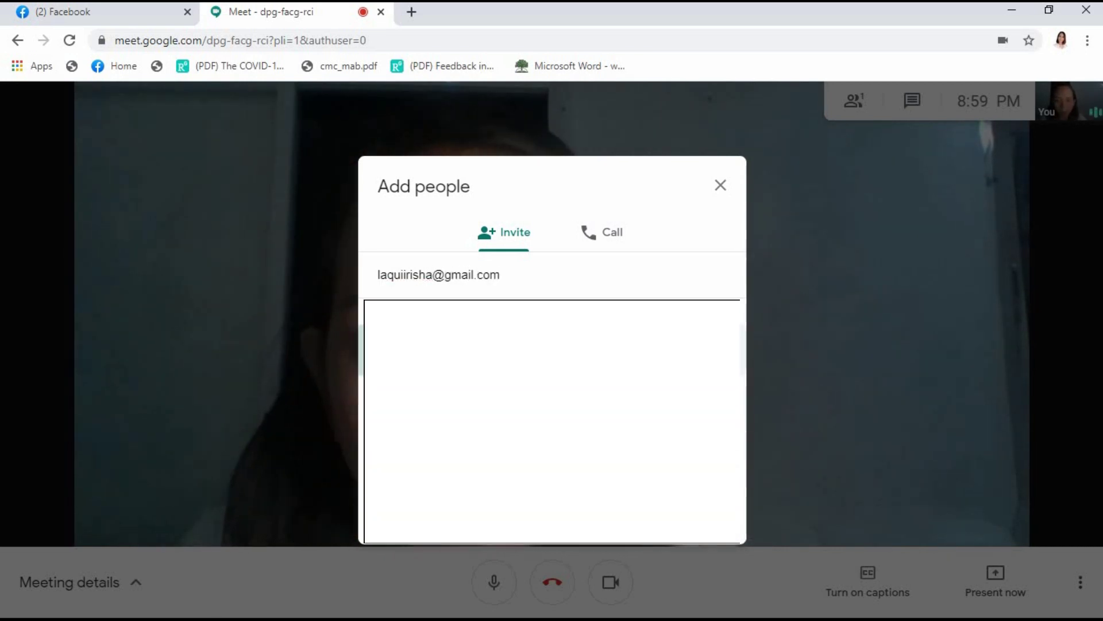
{"action": "key", "text": "Return"}
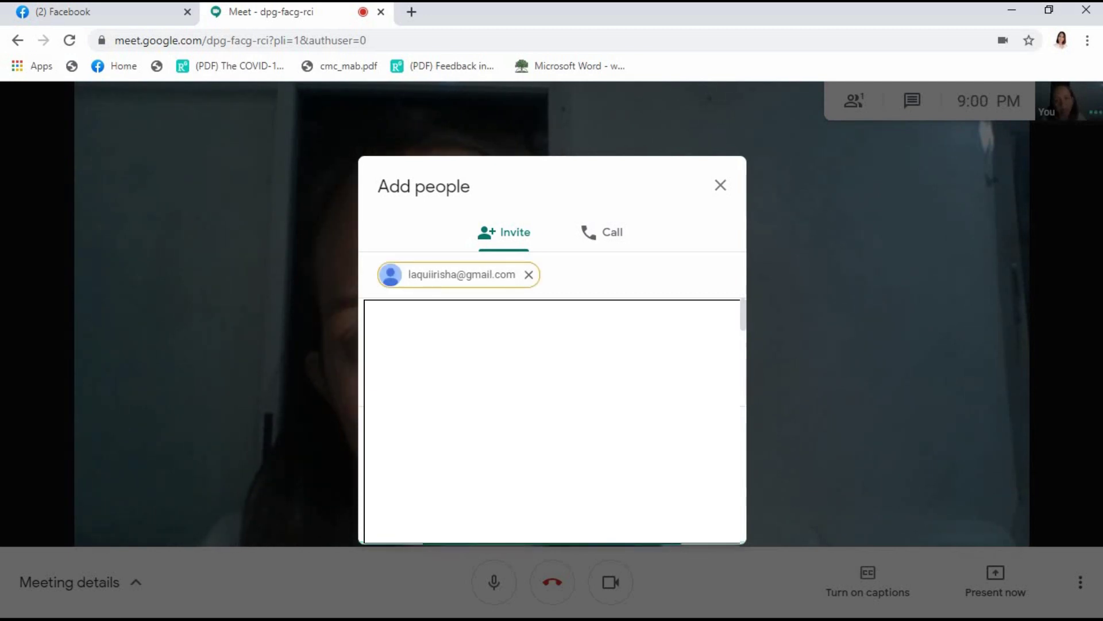
{"action": "left_click", "coordinate": [665, 529]}
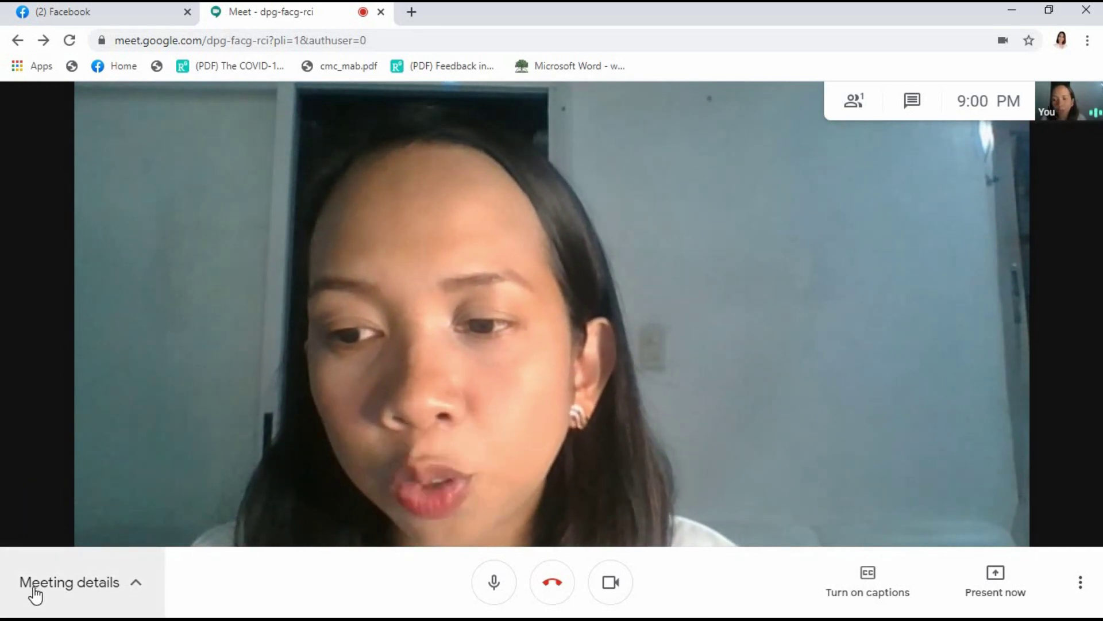
- Copy the meeting's joining info (link, dial-in number and PIN) from Meeting details
{"action": "left_click", "coordinate": [139, 592]}
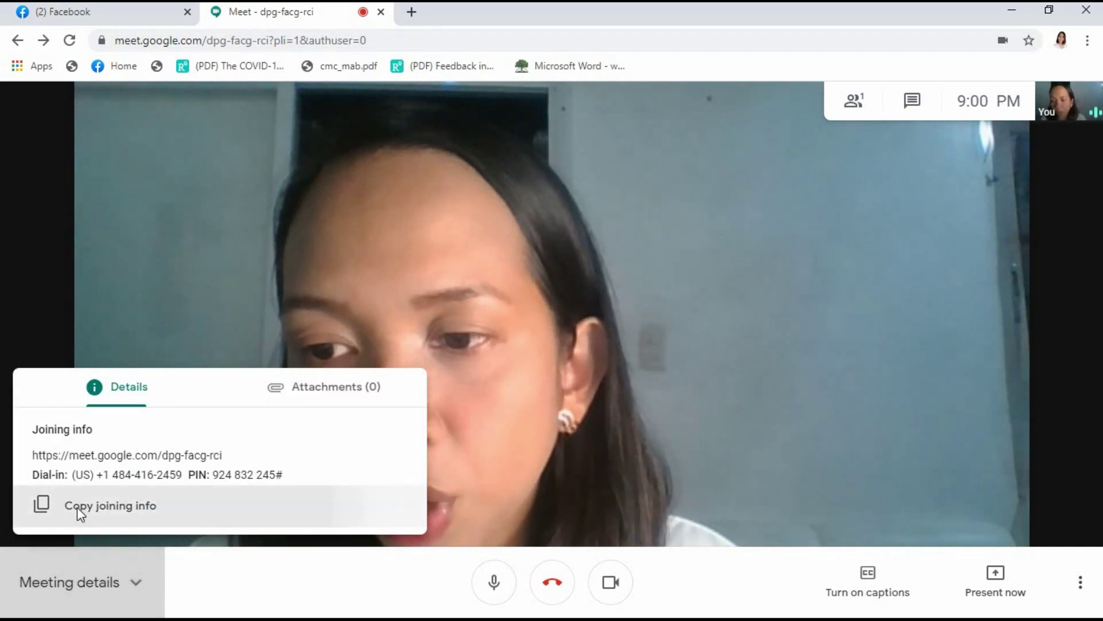
{"action": "left_click", "coordinate": [77, 507]}
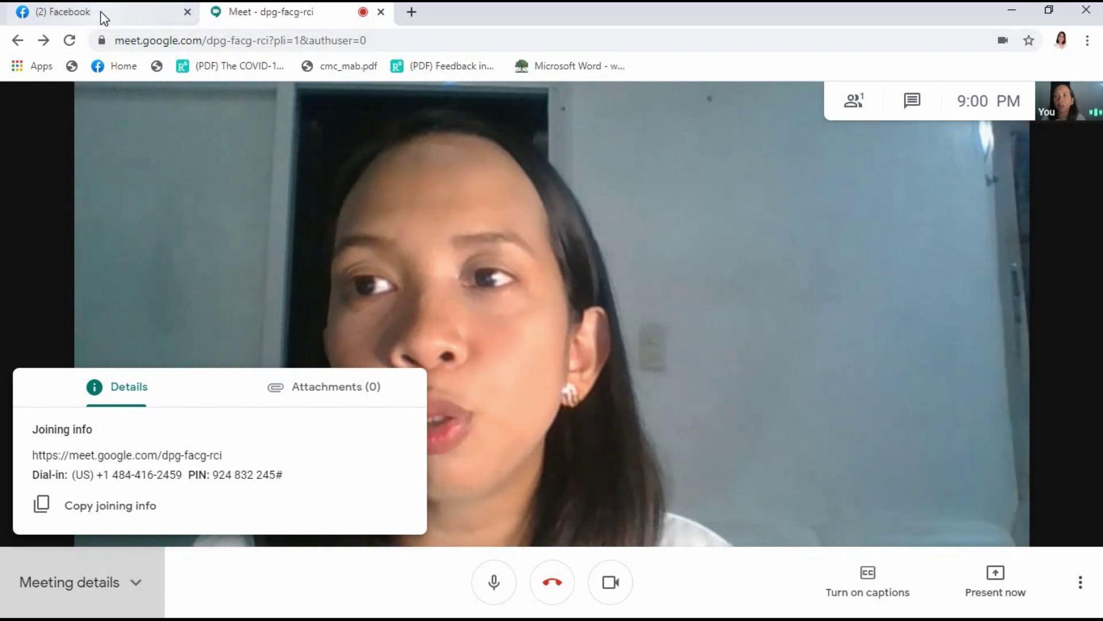
- Paste and send the Meet link in Messenger's Grade Four group chat
{"action": "left_click", "coordinate": [101, 11]}
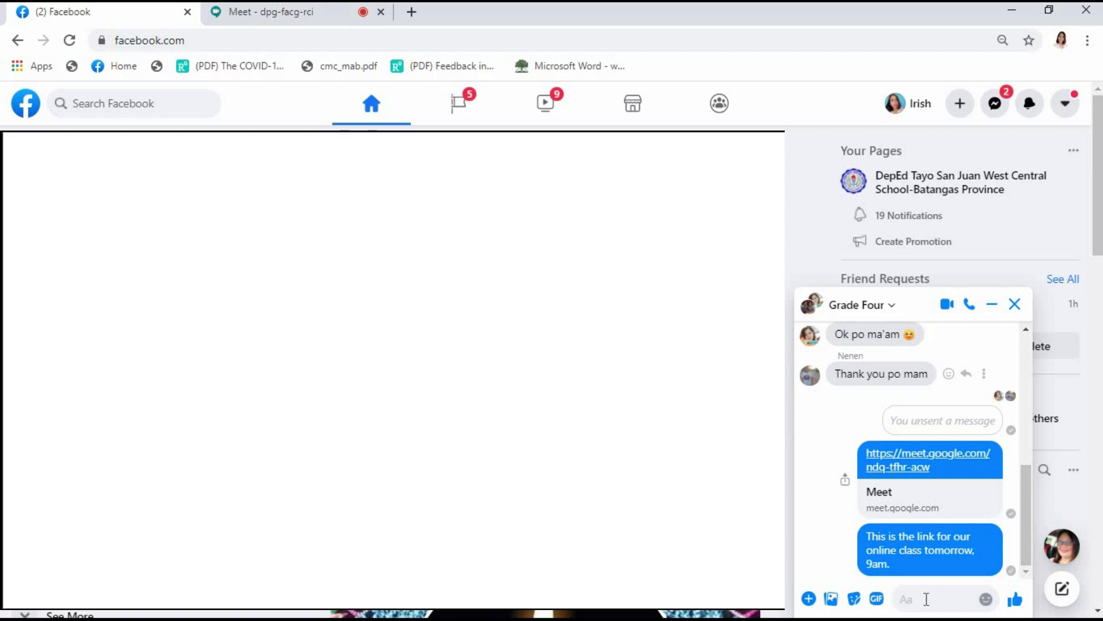
{"action": "key", "text": "ctrl+v"}
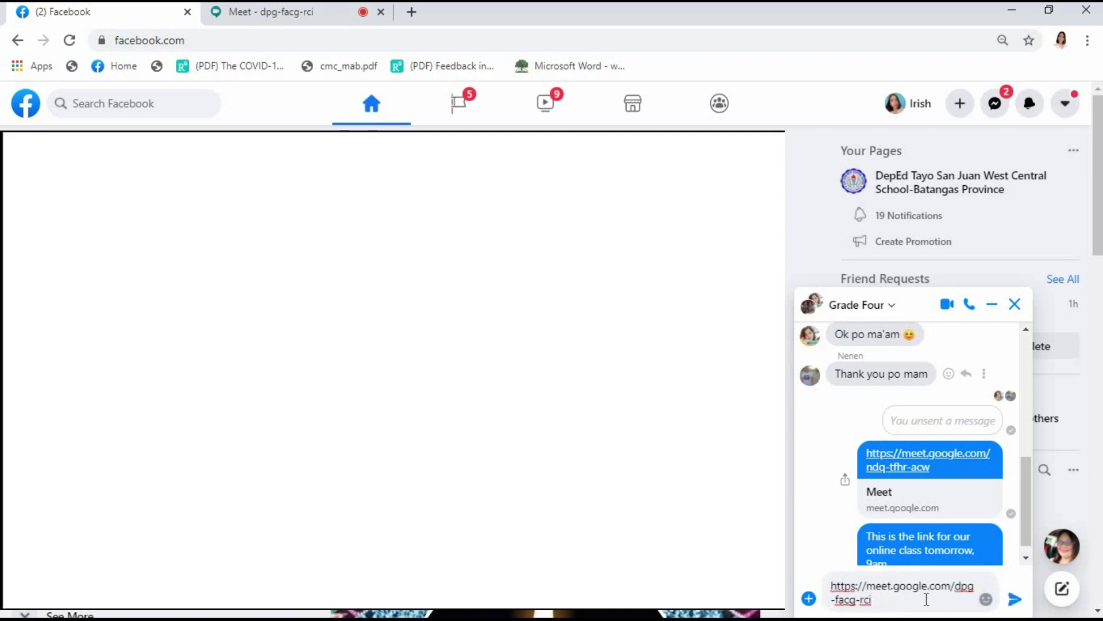
{"action": "key", "text": "Return"}
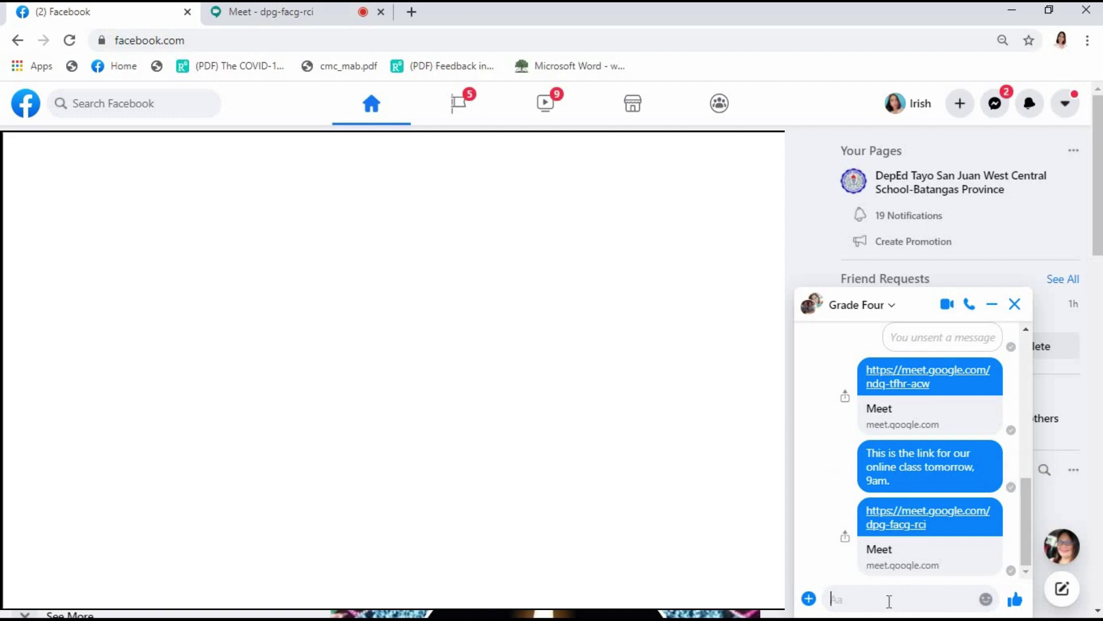
- Send the note 'This is the link of our online class tomorrow, 9am.'
{"action": "type", "text": "This is the link of our"}
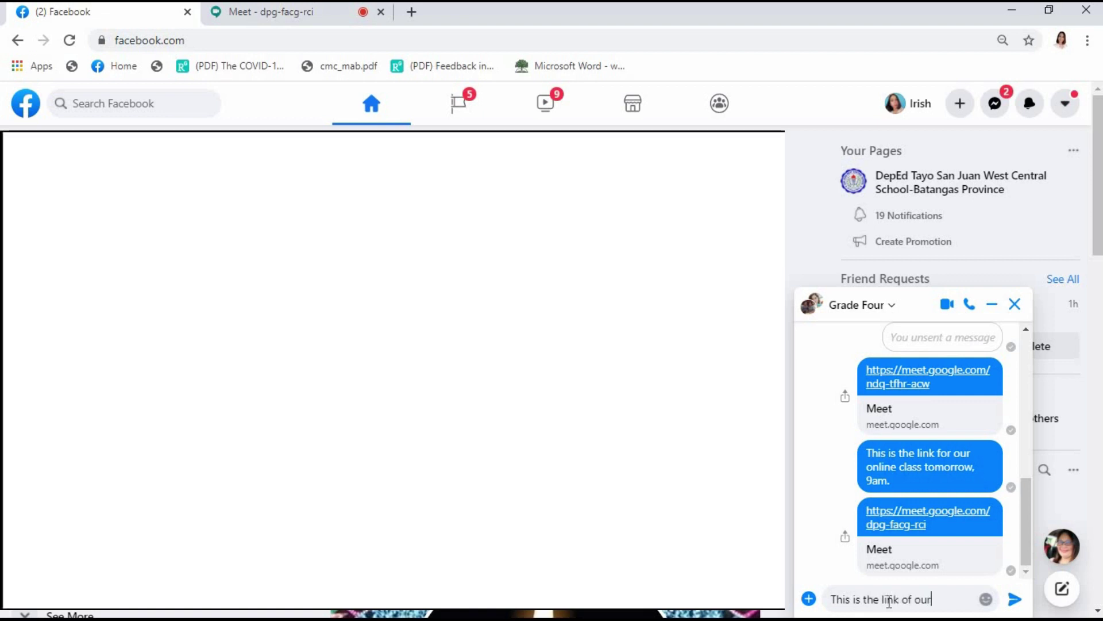
{"action": "type", "text": " onli"}
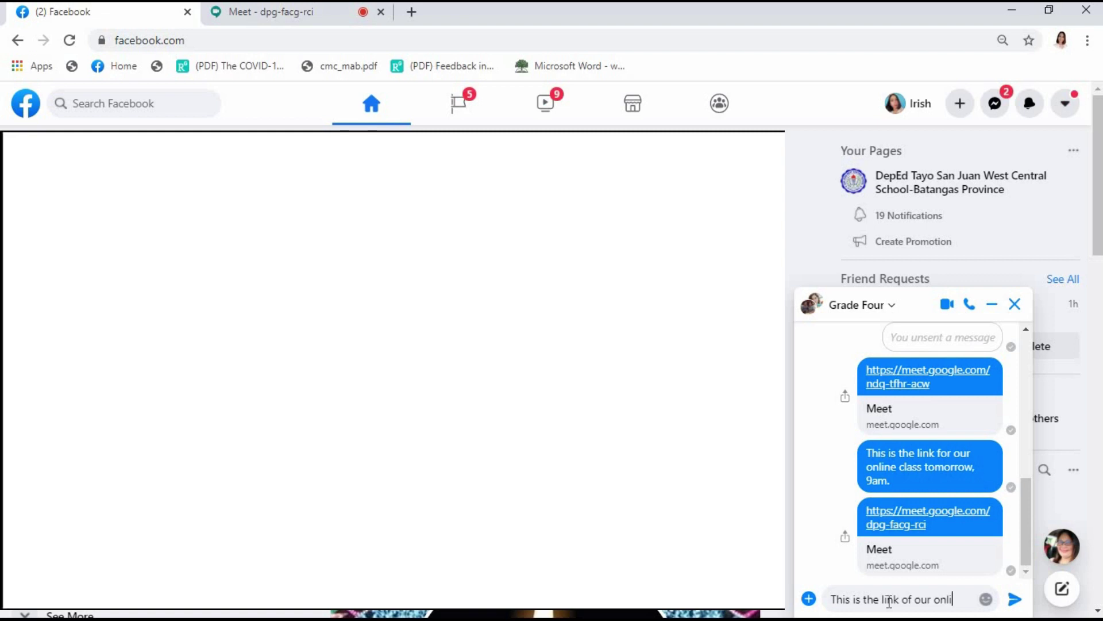
{"action": "type", "text": "ne class tomorrow, 9a"}
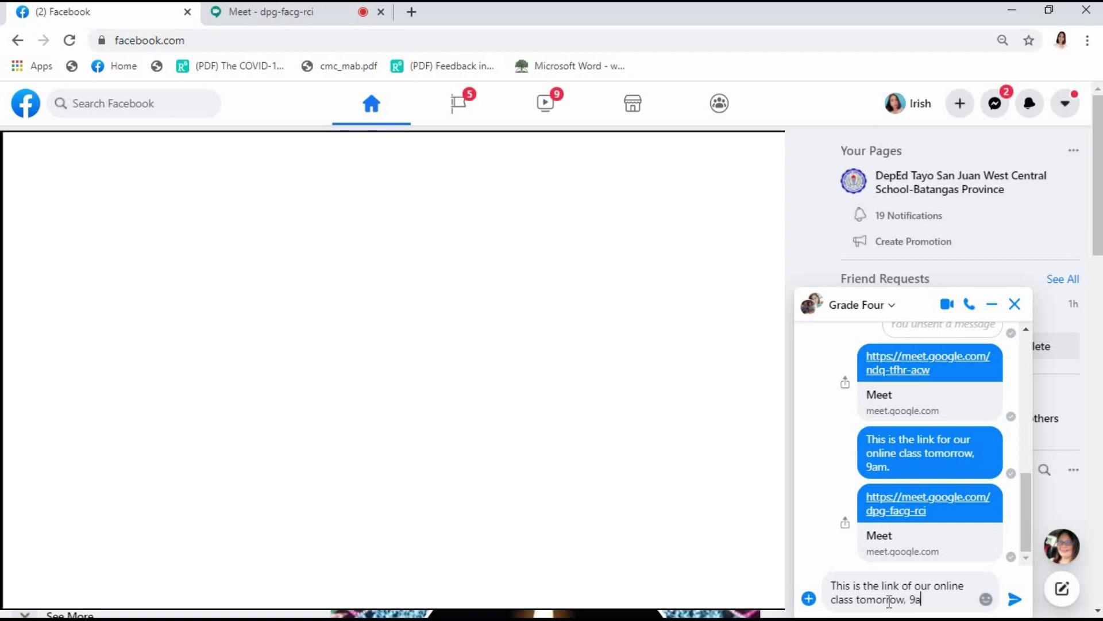
{"action": "type", "text": "m."}
{"action": "key", "text": "Return"}
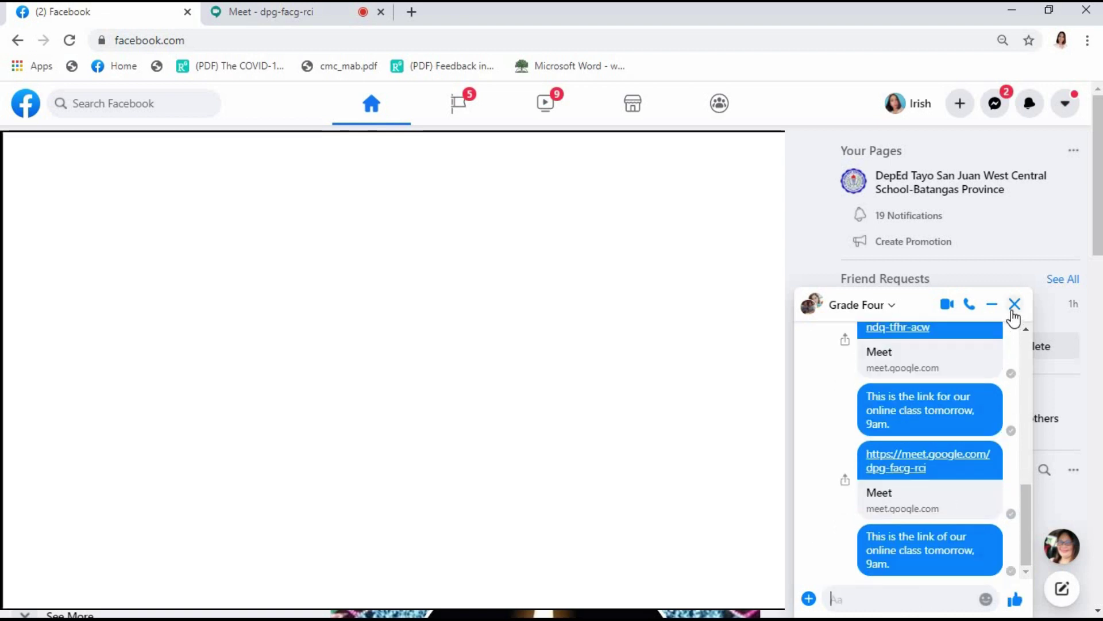
- Return to the Meet tab, close the Meeting details panel, and leave the call
{"action": "left_click", "coordinate": [256, 17]}
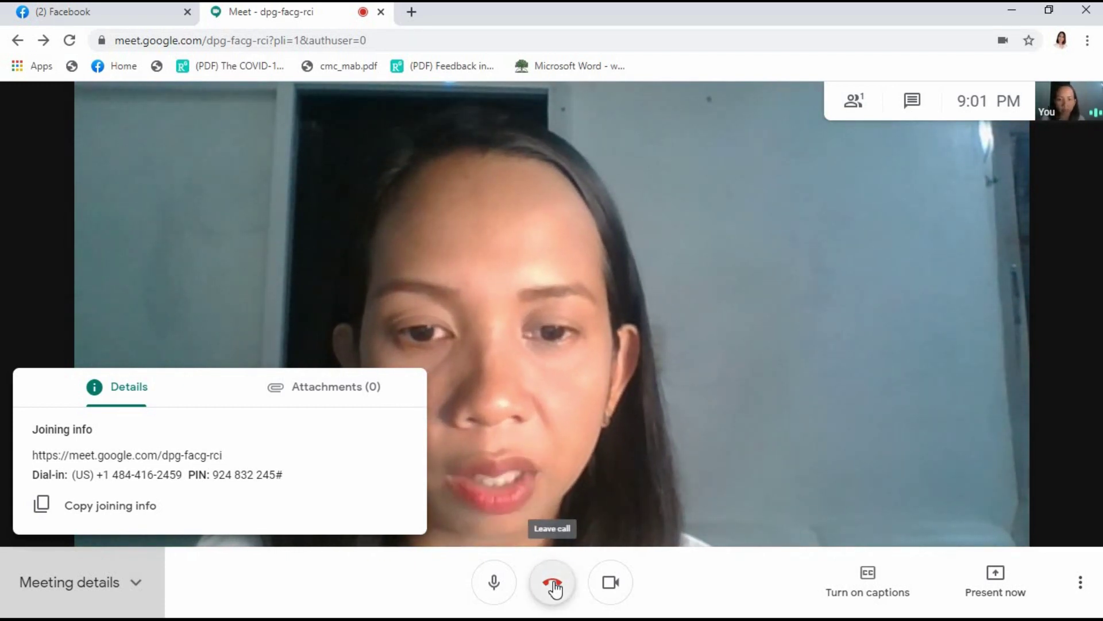
{"action": "key", "text": "Escape"}
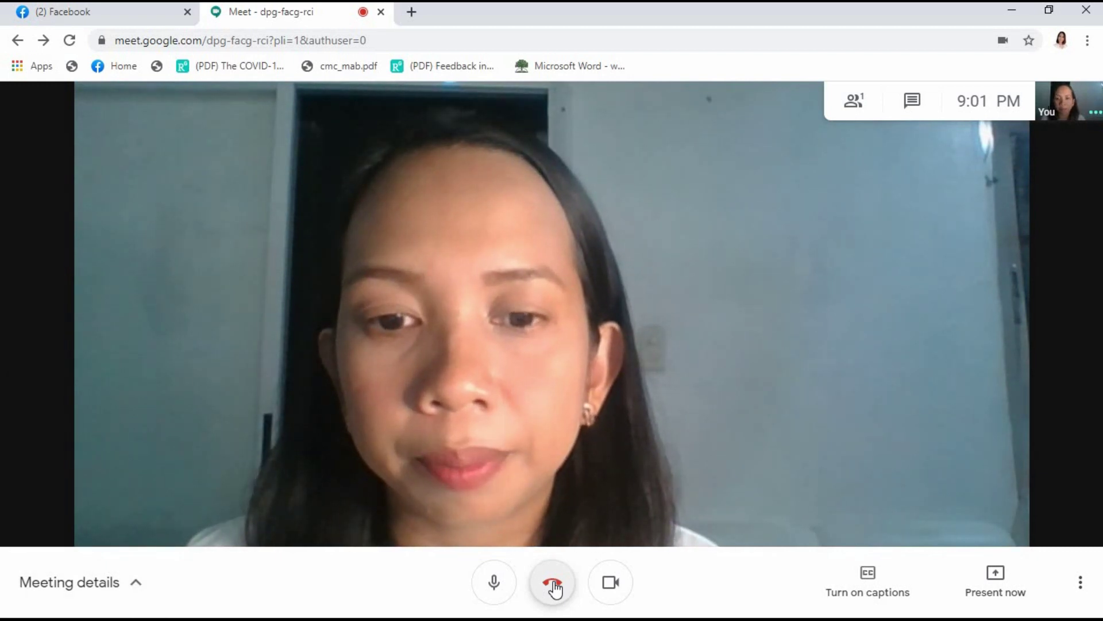
{"action": "left_click", "coordinate": [554, 580]}
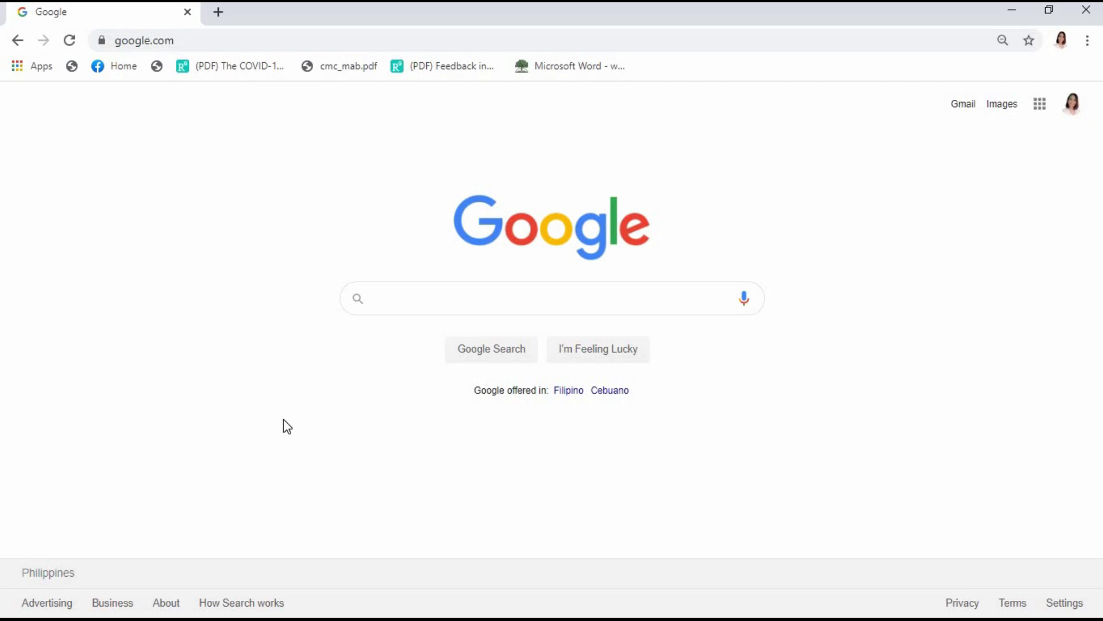
- Open Google Calendar from the Google apps launcher
{"action": "left_click", "coordinate": [1042, 112]}
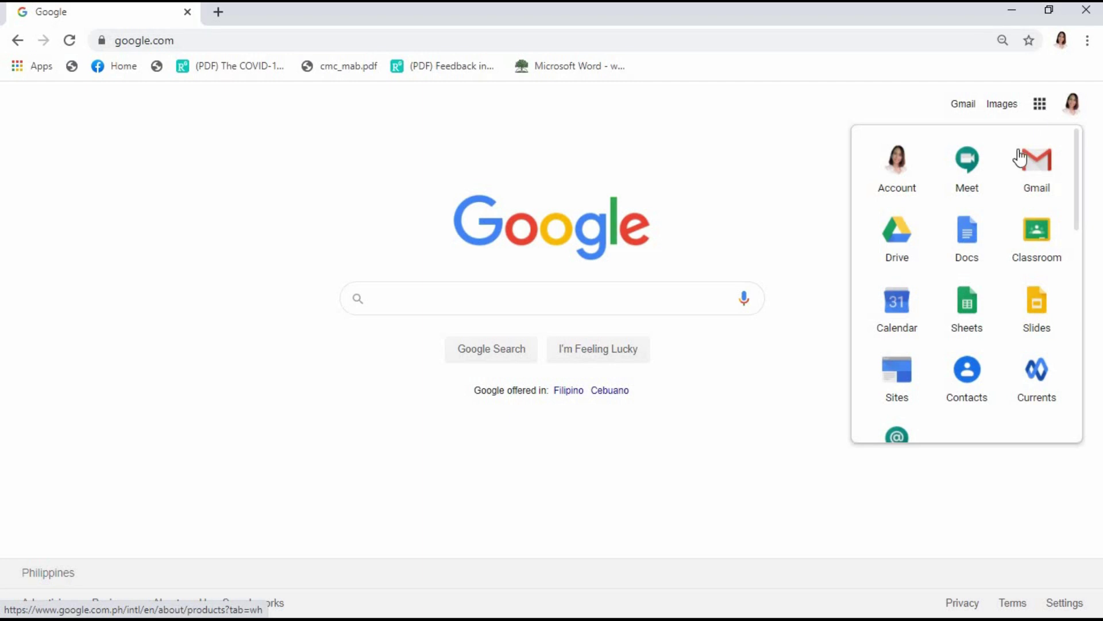
{"action": "left_click", "coordinate": [900, 311]}
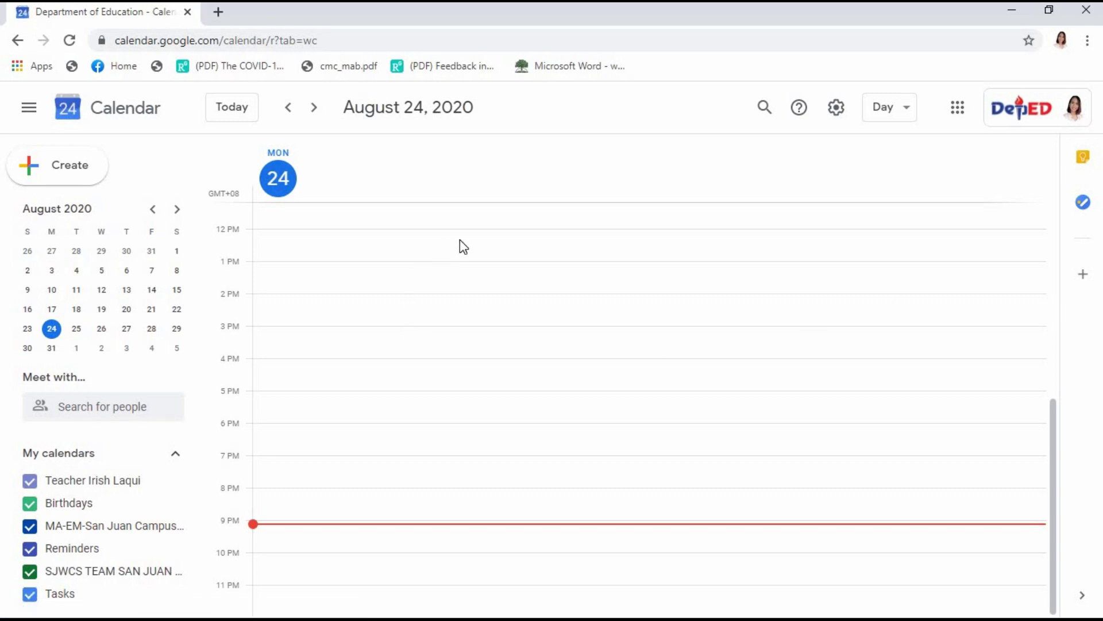
- Create a new calendar event titled 'First Online Class'
{"action": "left_click", "coordinate": [69, 169]}
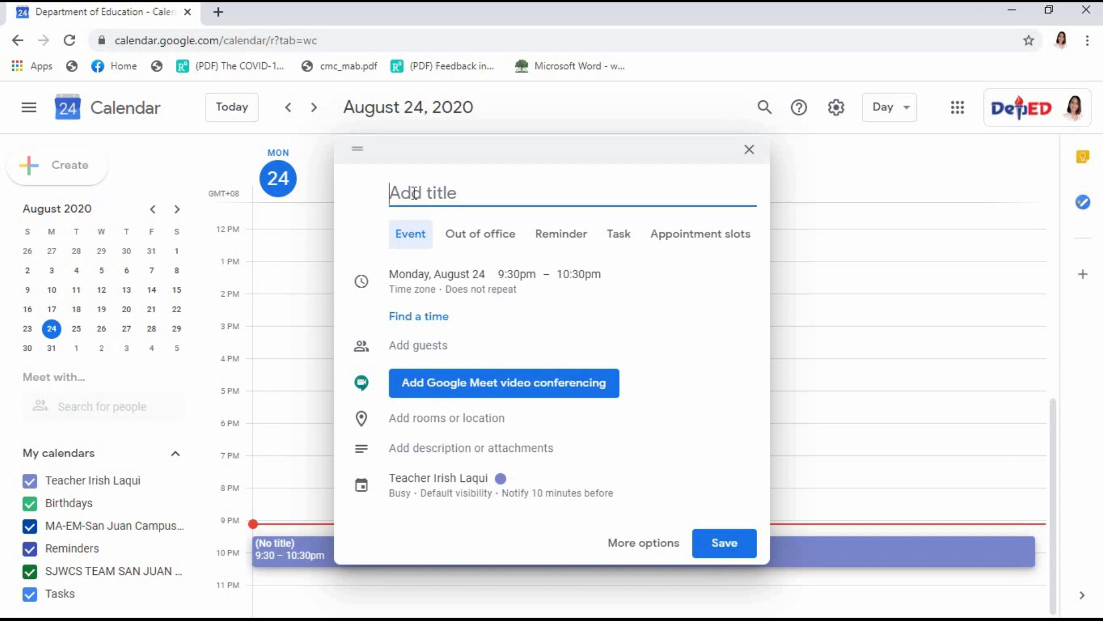
{"action": "type", "text": "First"}
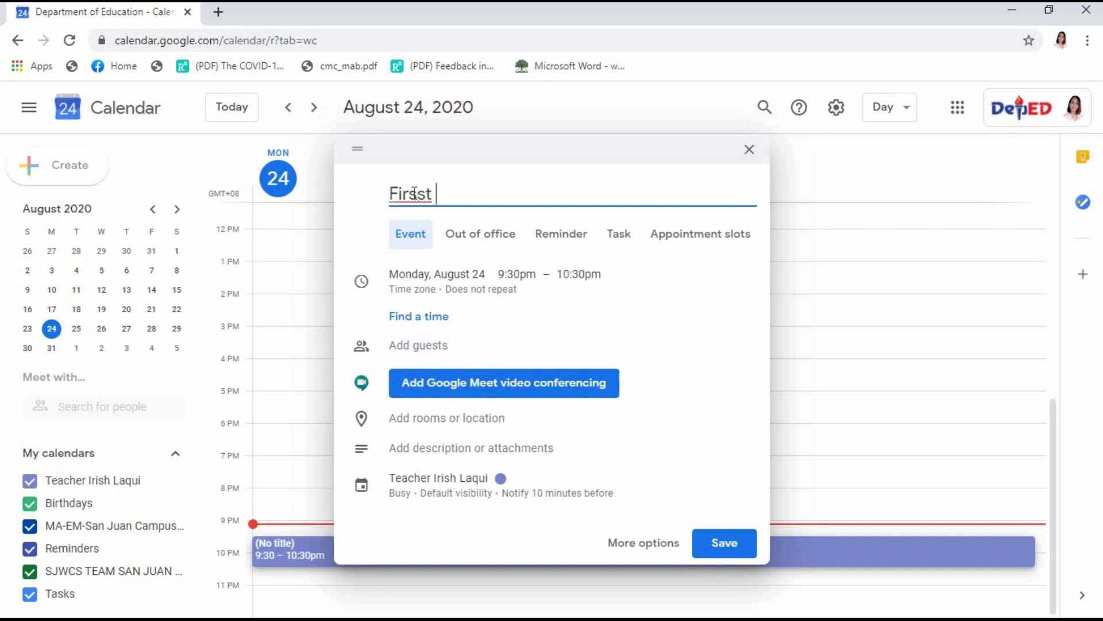
{"action": "key", "text": "BackSpace"}
{"action": "type", "text": "t Online Class"}
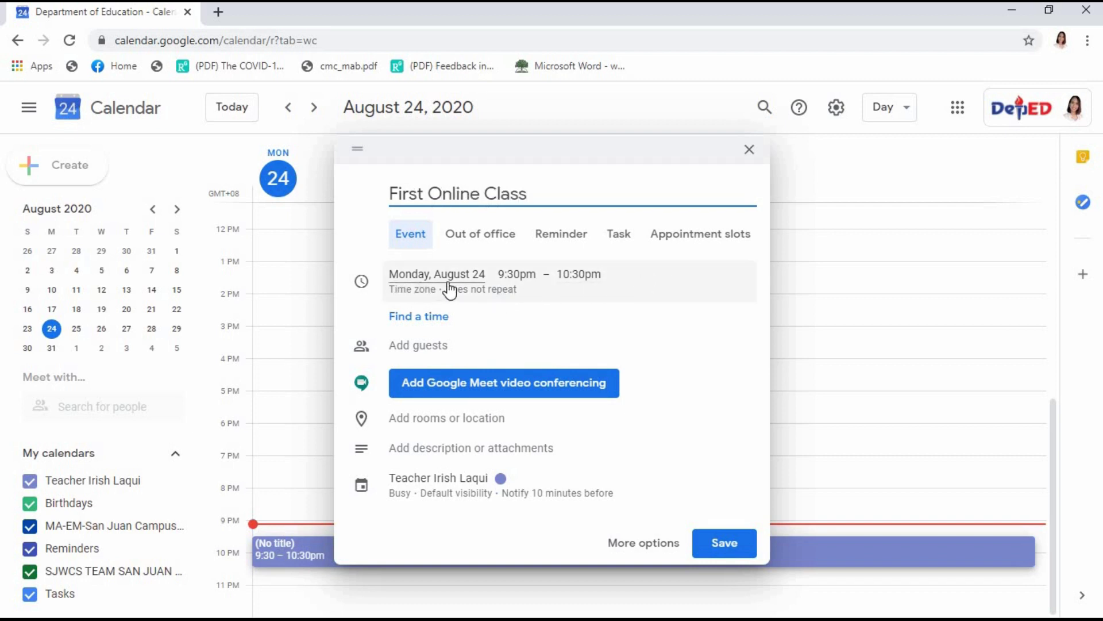
- Set the event to Tuesday, August 25, starting at 9:00am
{"action": "left_click", "coordinate": [476, 280]}
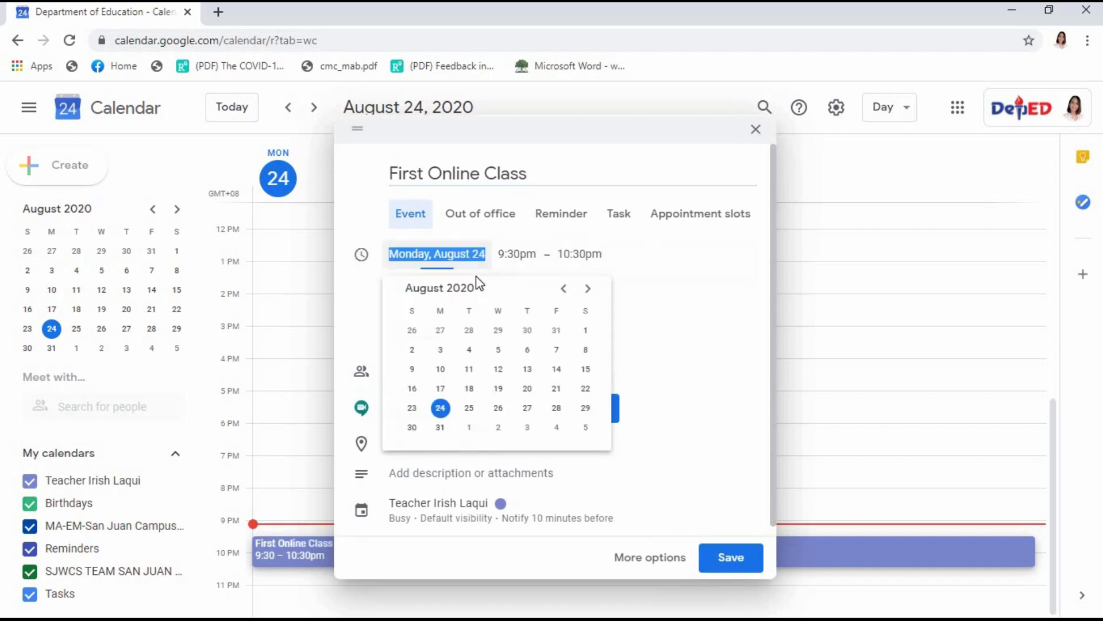
{"action": "left_click", "coordinate": [477, 407]}
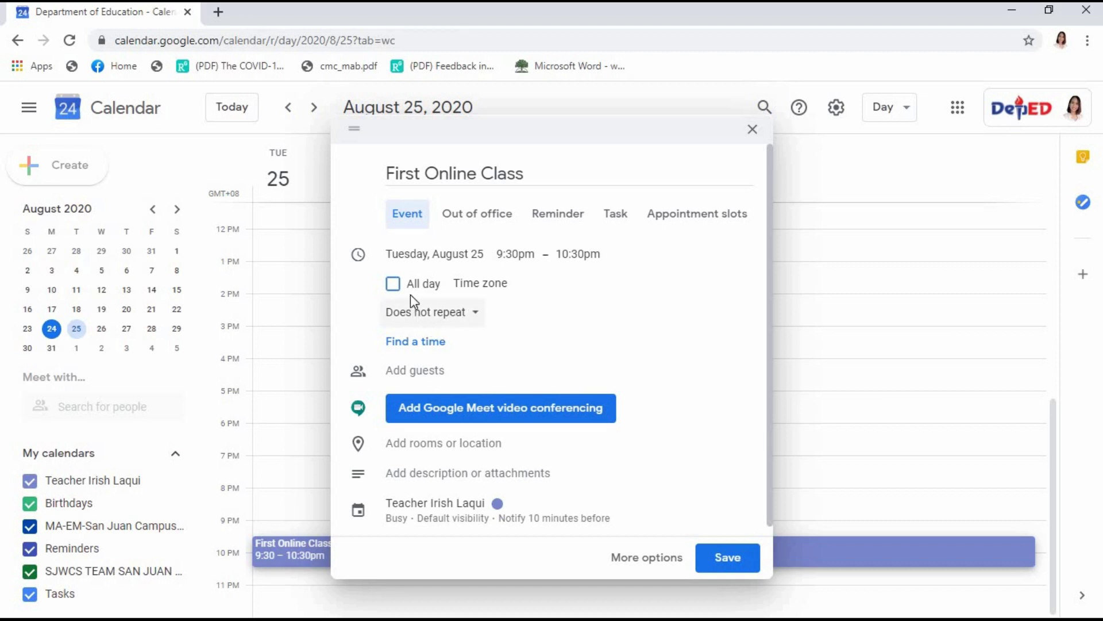
{"action": "left_click", "coordinate": [516, 253]}
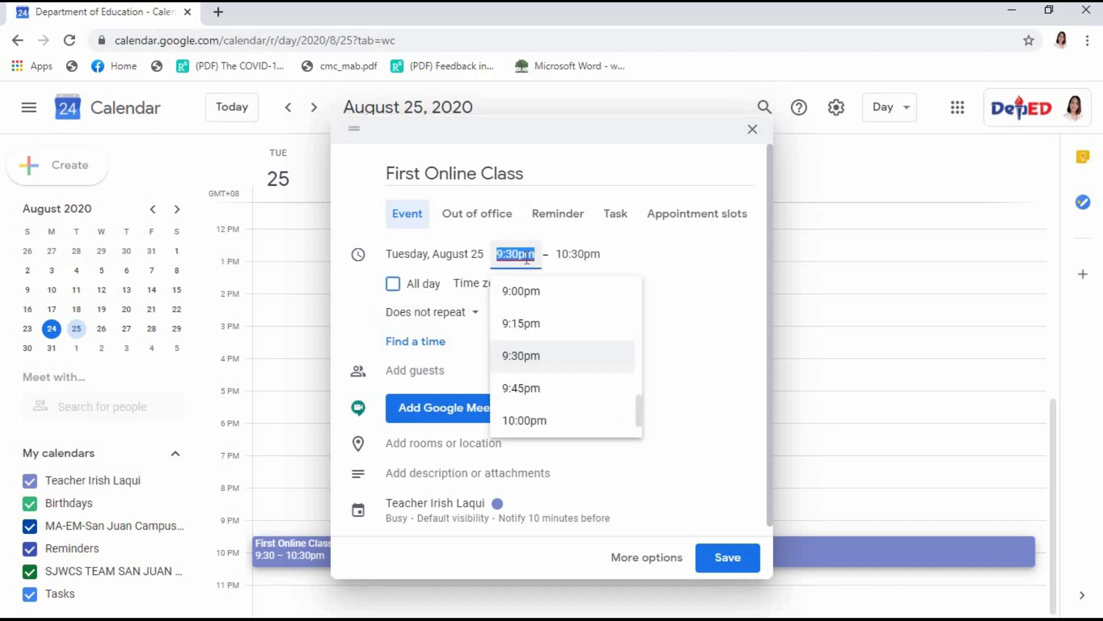
{"action": "left_click_drag", "start_coordinate": [639, 394], "coordinate": [639, 349]}
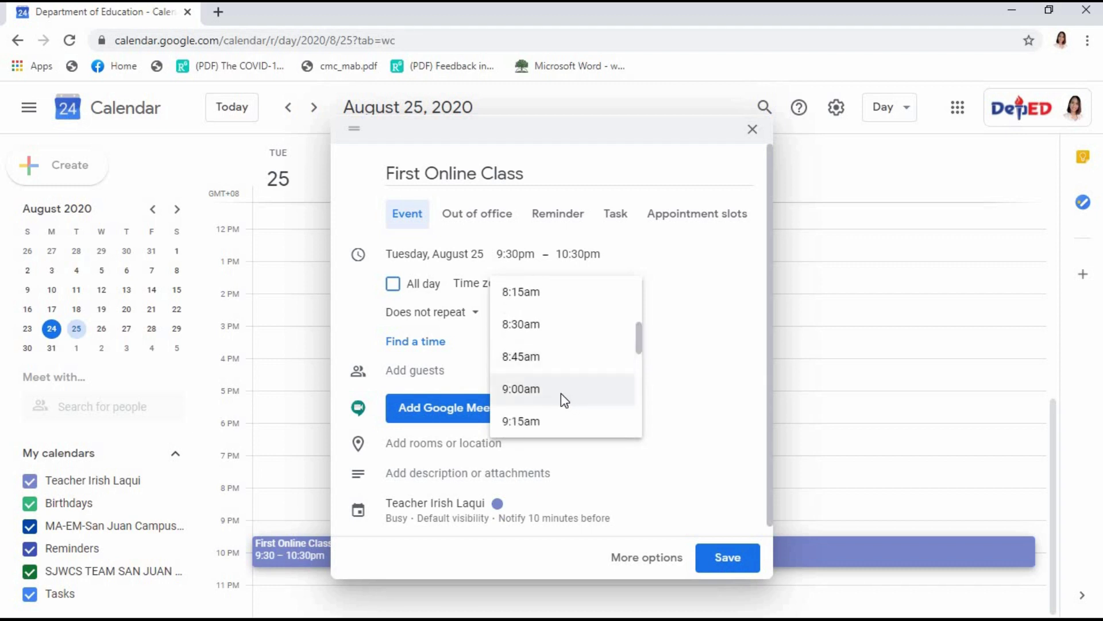
{"action": "left_click", "coordinate": [560, 393]}
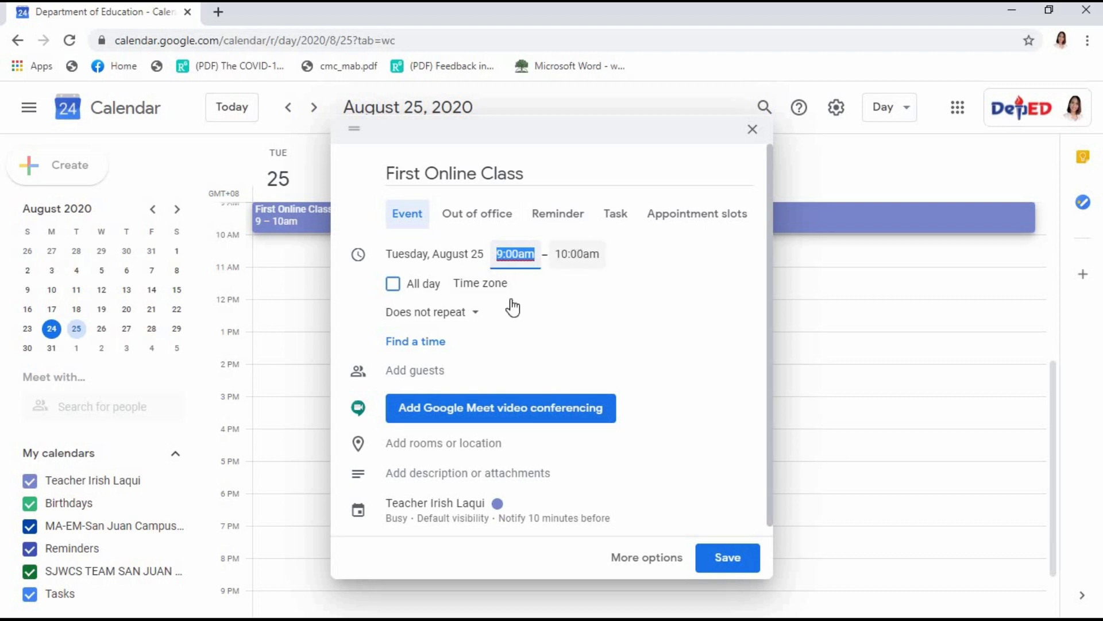
- Attach Google Meet conferencing to the event and add the guest's e-mail address
{"action": "left_click", "coordinate": [451, 415]}
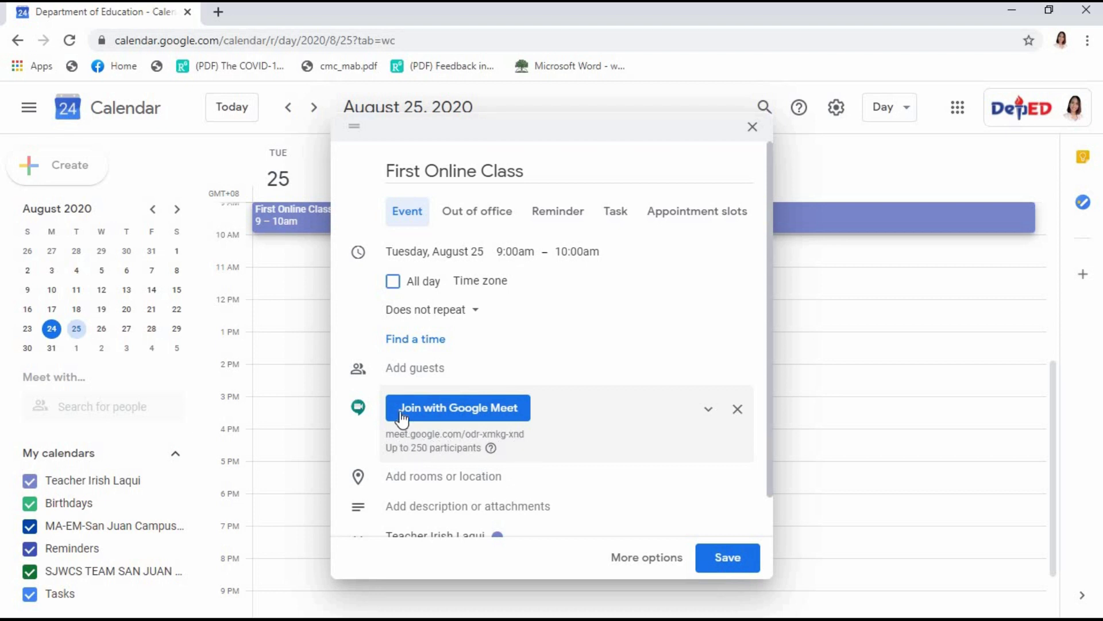
{"action": "left_click", "coordinate": [417, 366]}
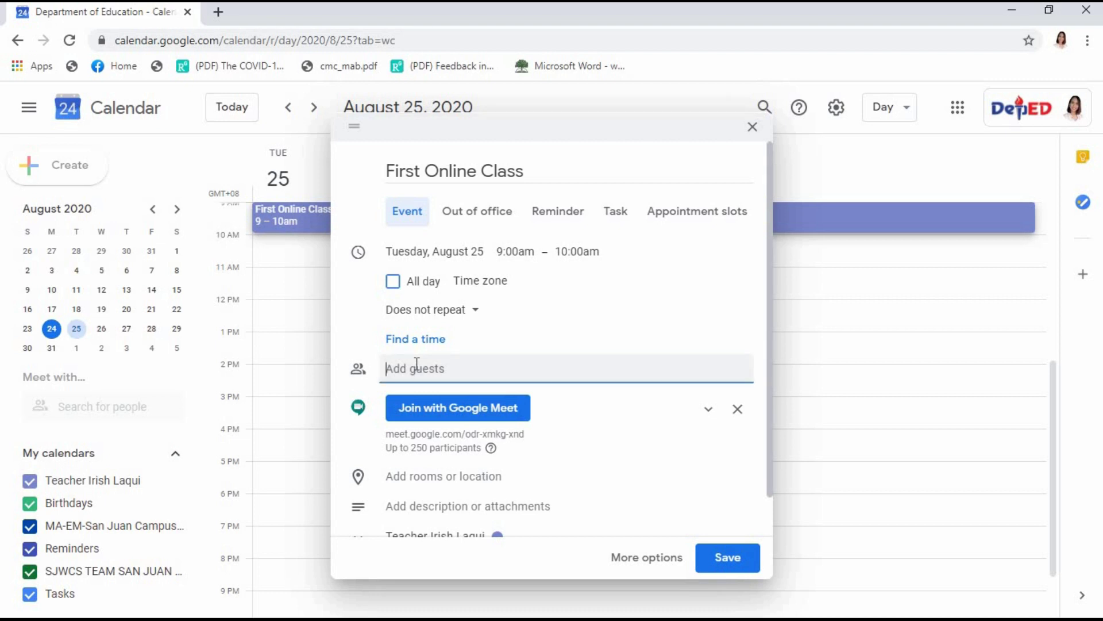
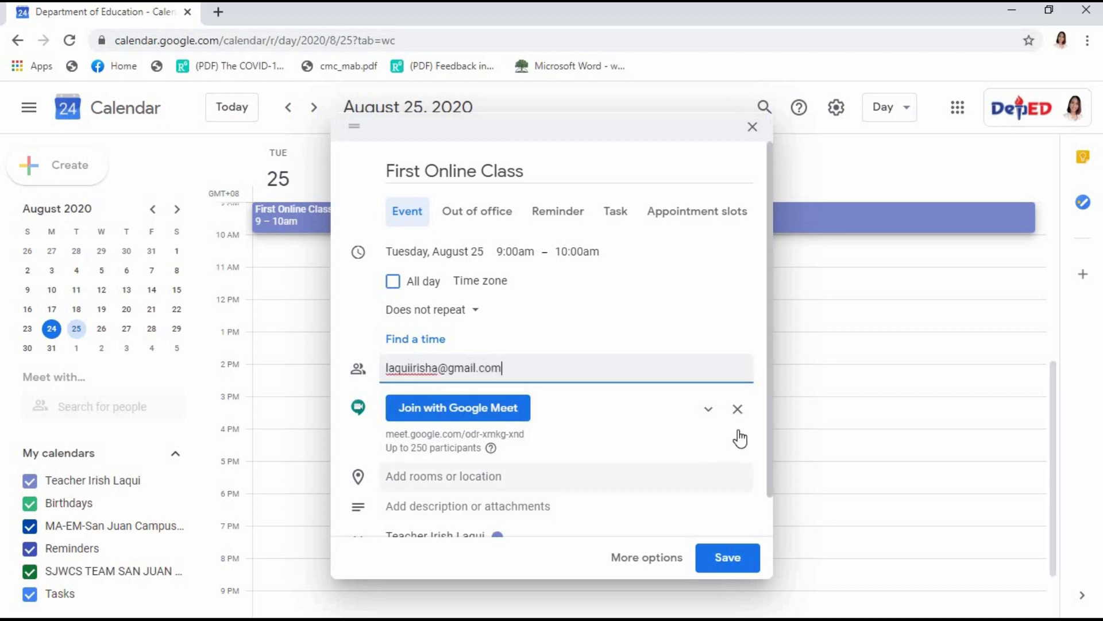
{"action": "left_click_drag", "start_coordinate": [763, 370], "coordinate": [764, 451]}
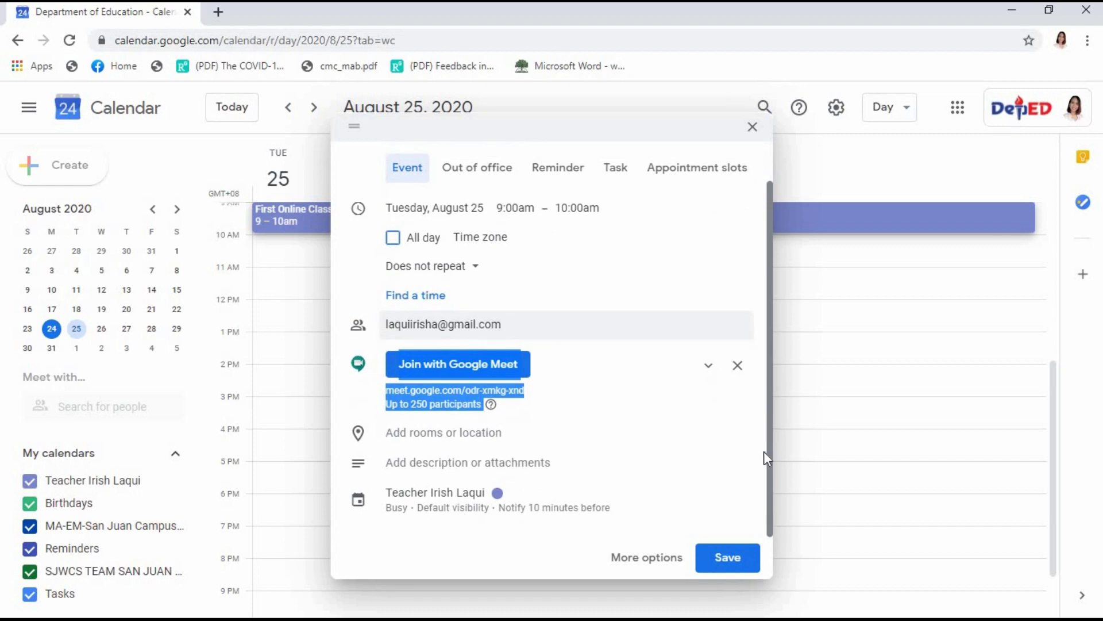
- Save the event, send the invitation e-mails, and confirm inviting the external guest
{"action": "left_click", "coordinate": [716, 559]}
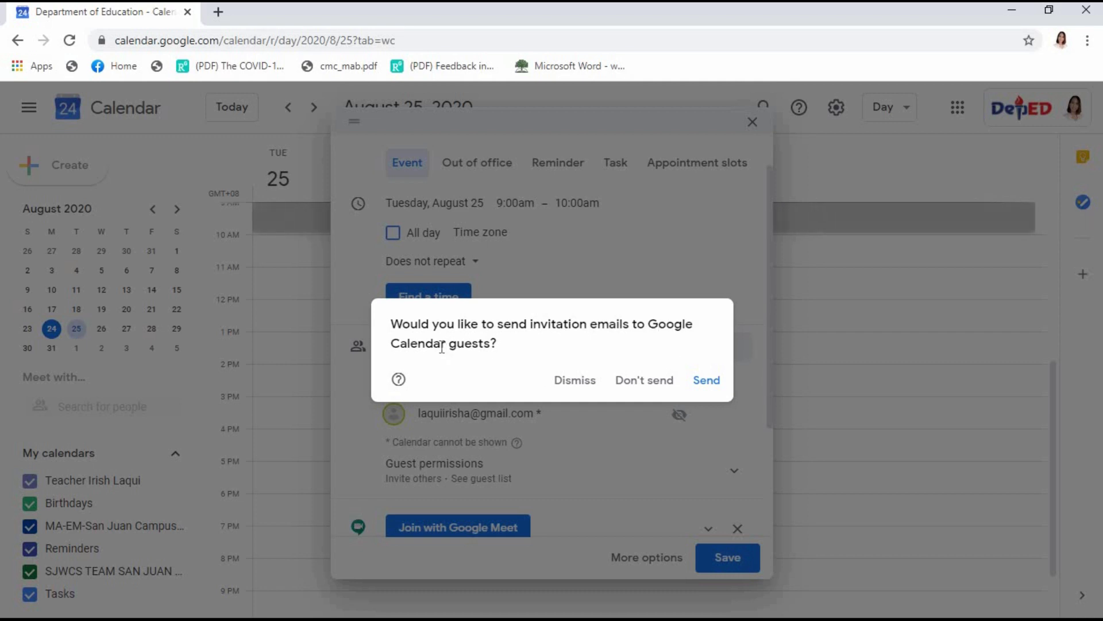
{"action": "left_click", "coordinate": [713, 384]}
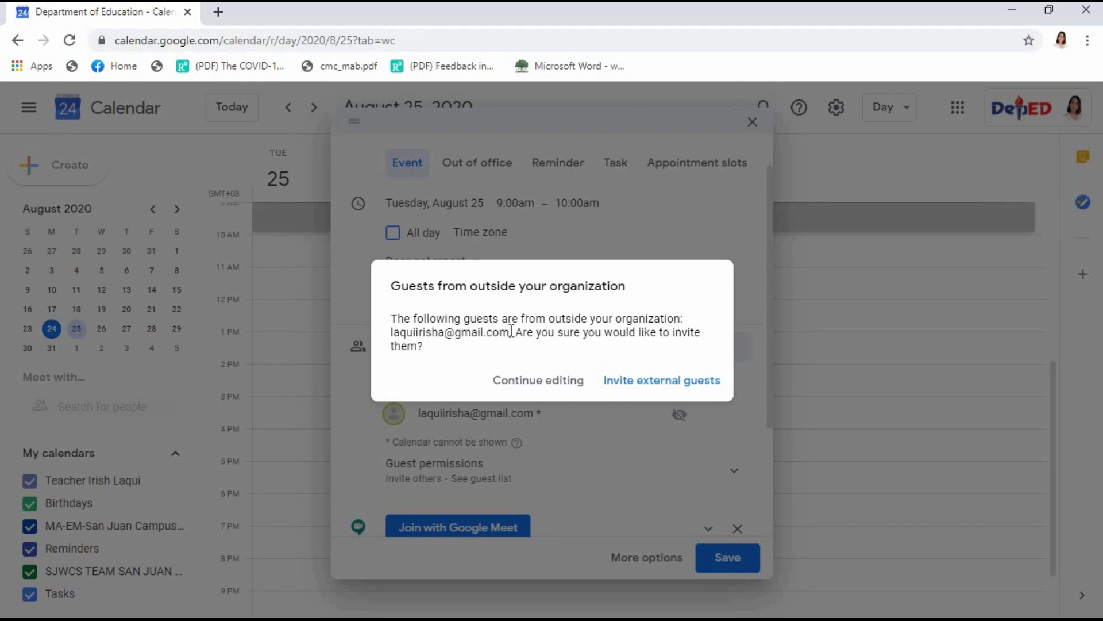
{"action": "left_click", "coordinate": [646, 391]}
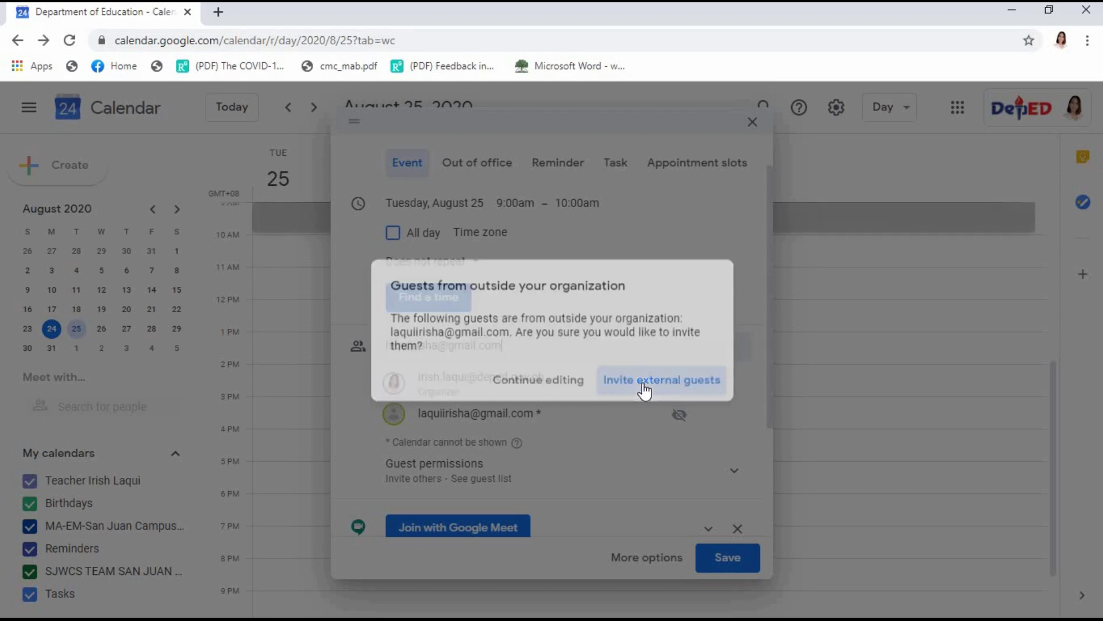